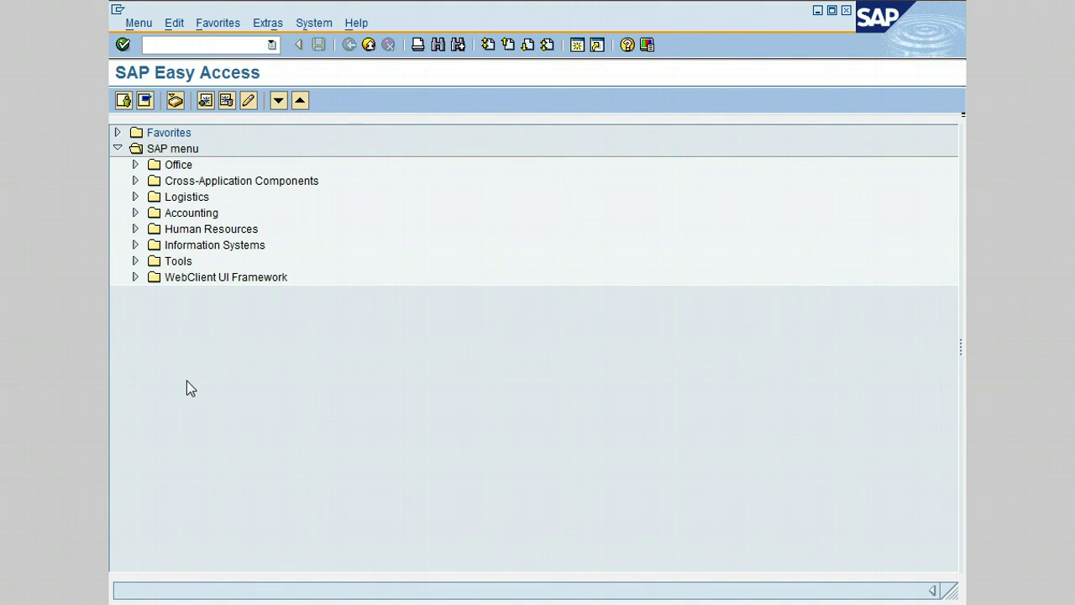
Step: Navigate Logistics > Materials Management > Material Master > Other and launch MM50 Extend Material View(s)
click(134, 198)
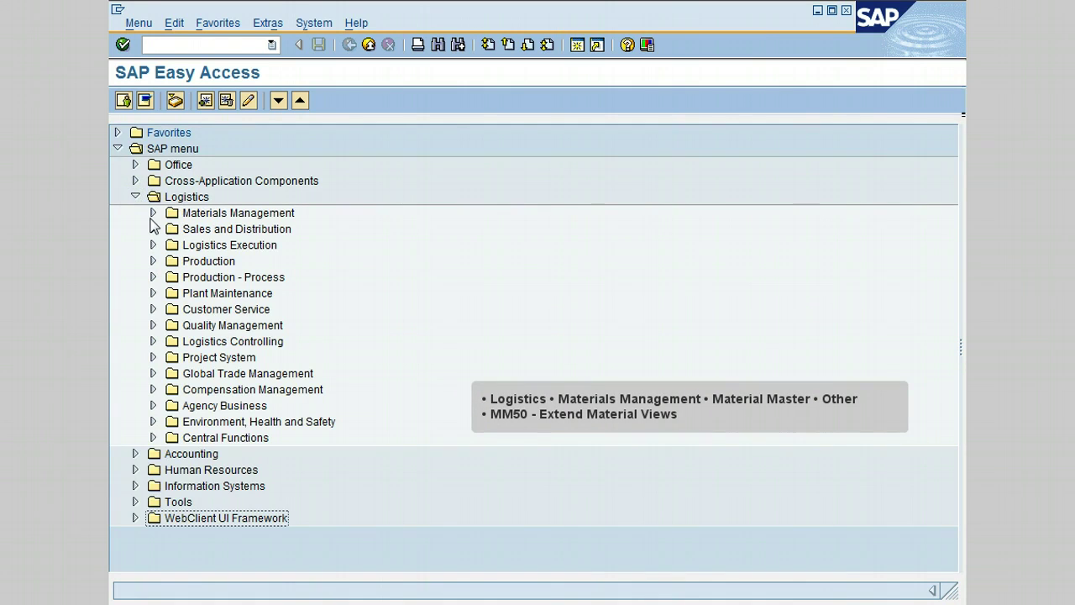
click(153, 213)
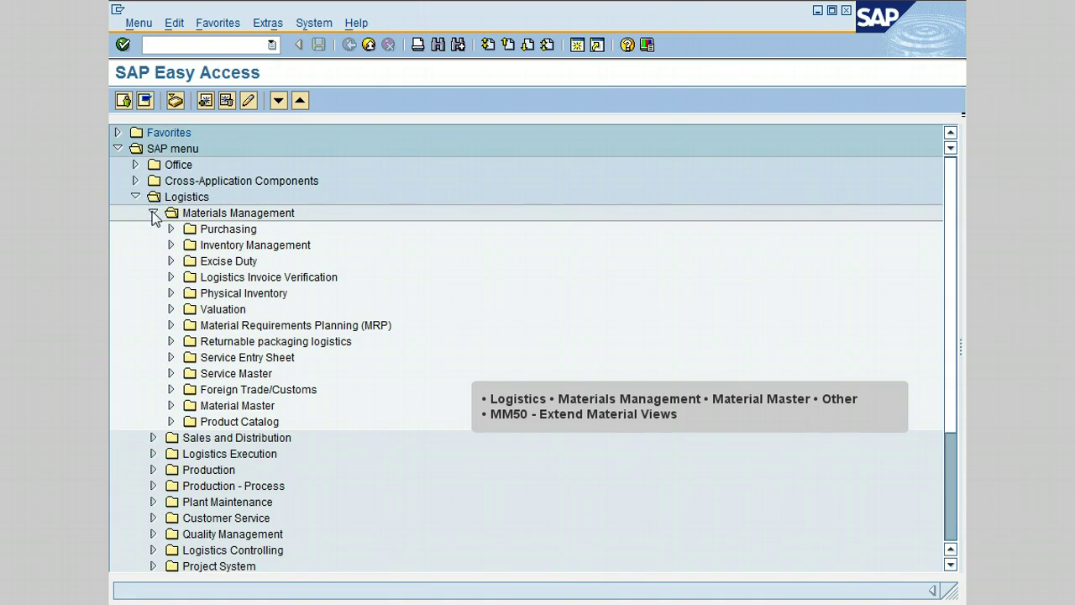
click(171, 406)
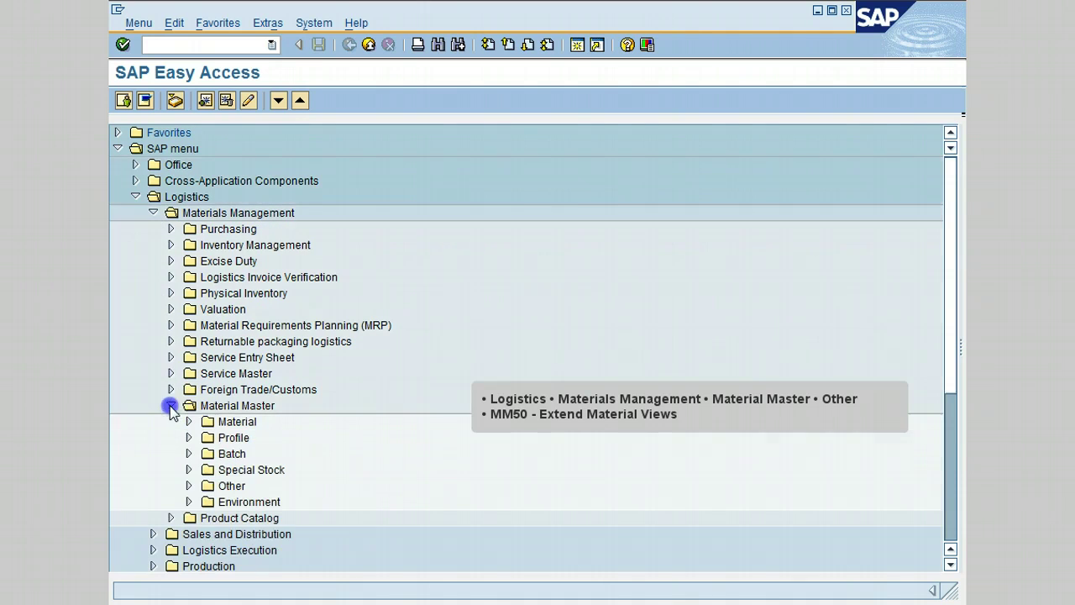
click(188, 486)
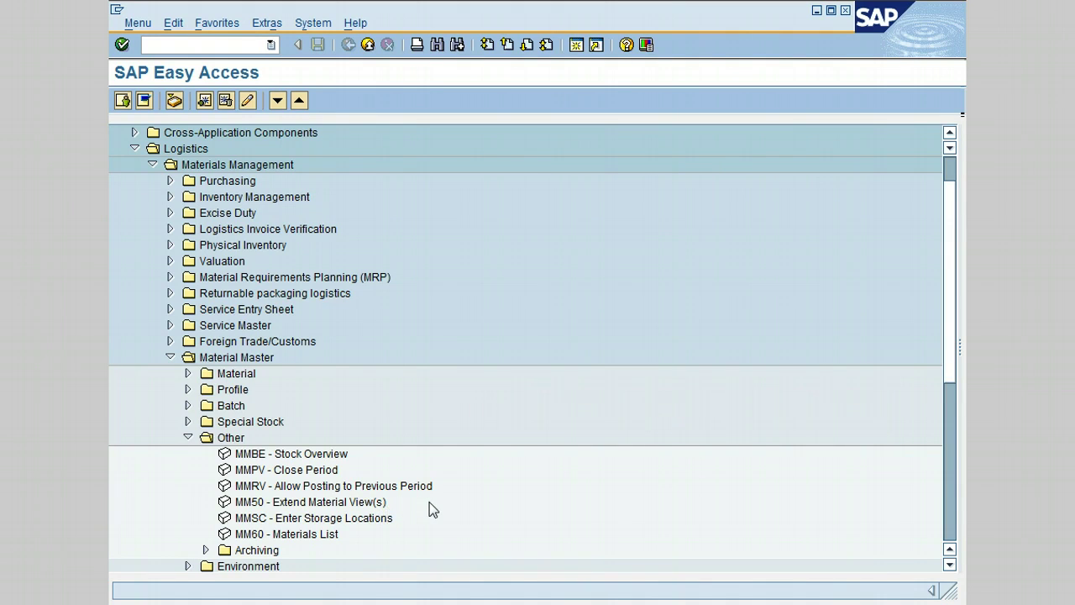
double_click(319, 502)
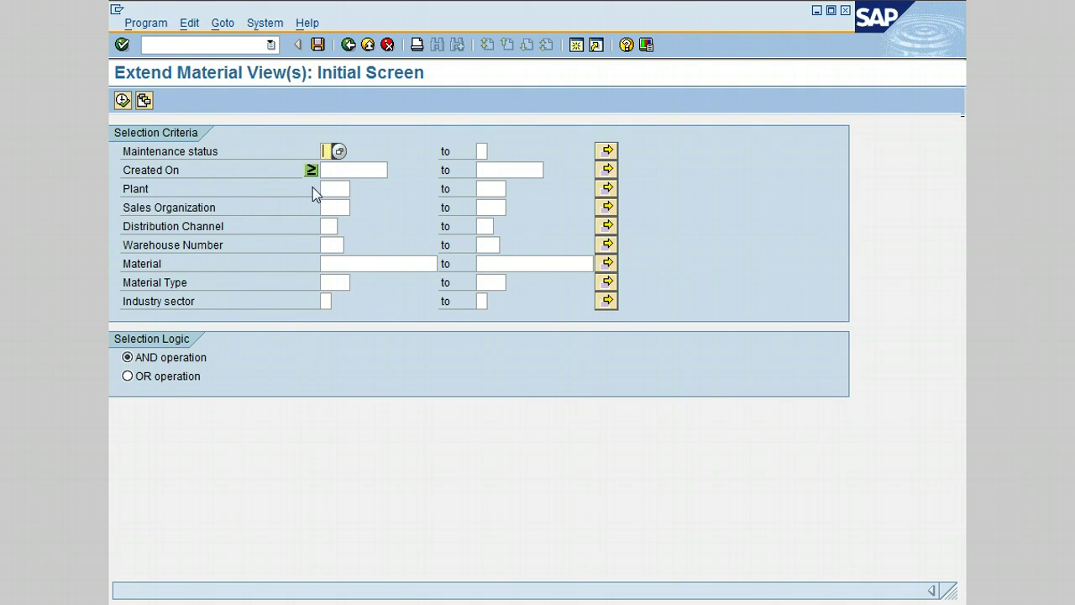
Step: Set the Maintenance status criterion to E (Purchasing) from the value list
click(339, 151)
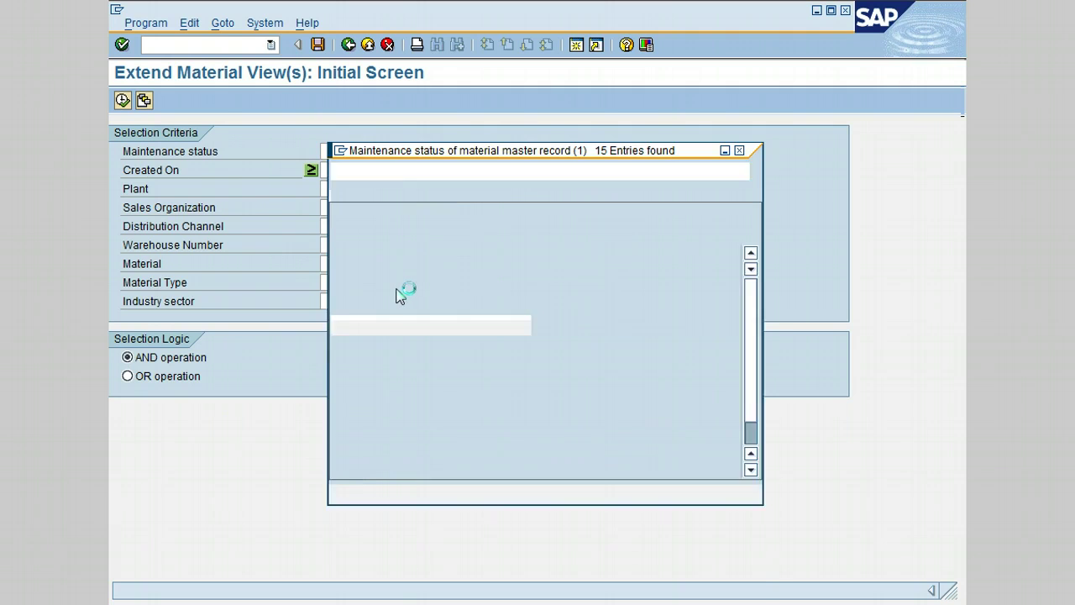
click(359, 323)
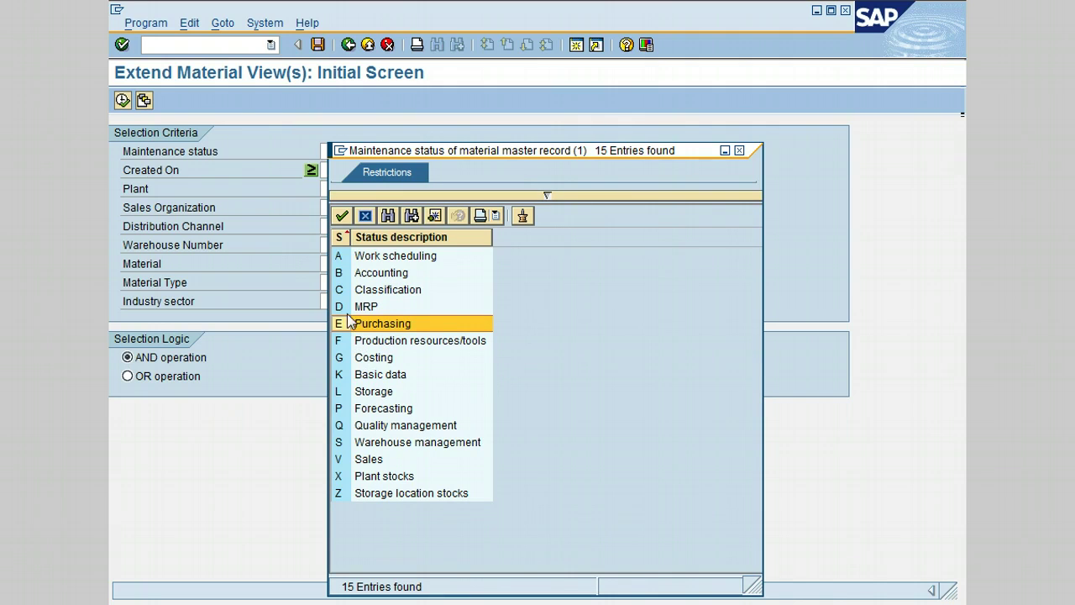
click(342, 216)
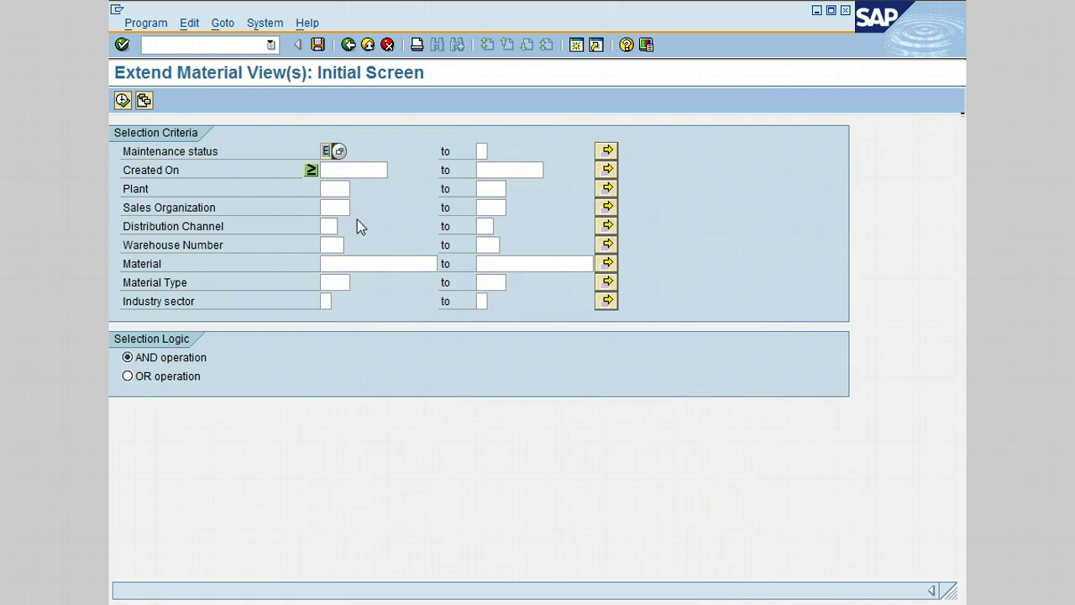
Step: Enter 01.01.2005 as the Created On date and 3000 as the Plant
click(340, 170)
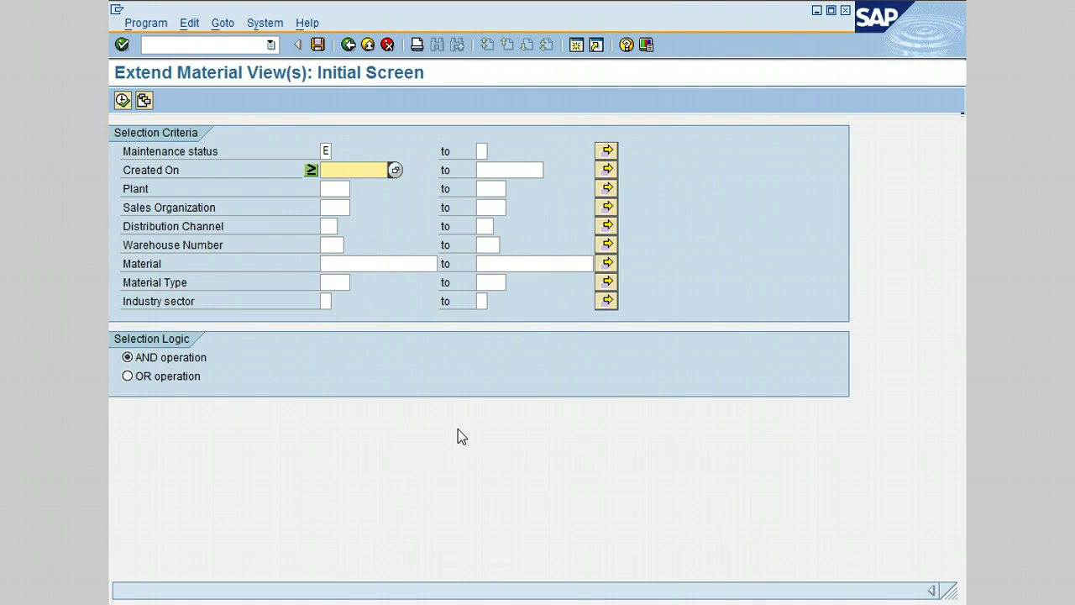
text(01.01.2005)
click(338, 186)
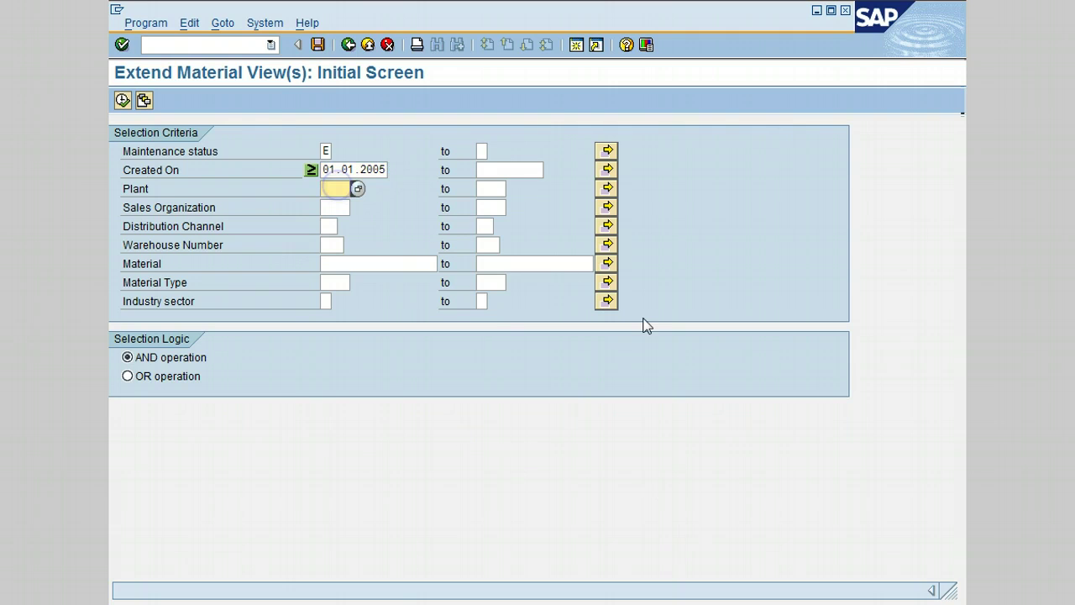
text(3000)
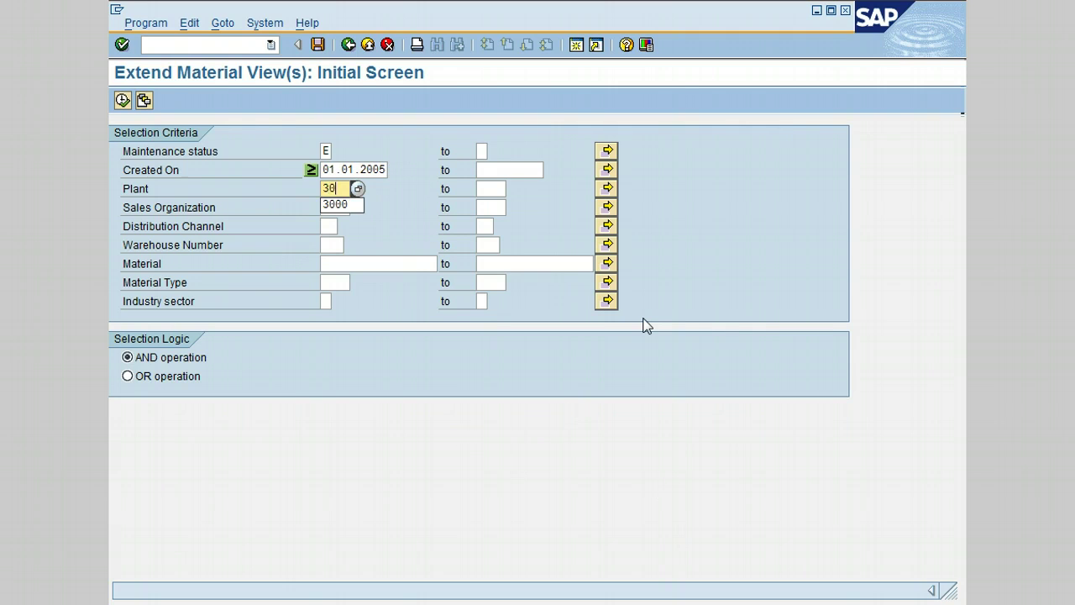
Step: Choose HALB (semi-finished product) as the Material Type from the value list
click(331, 281)
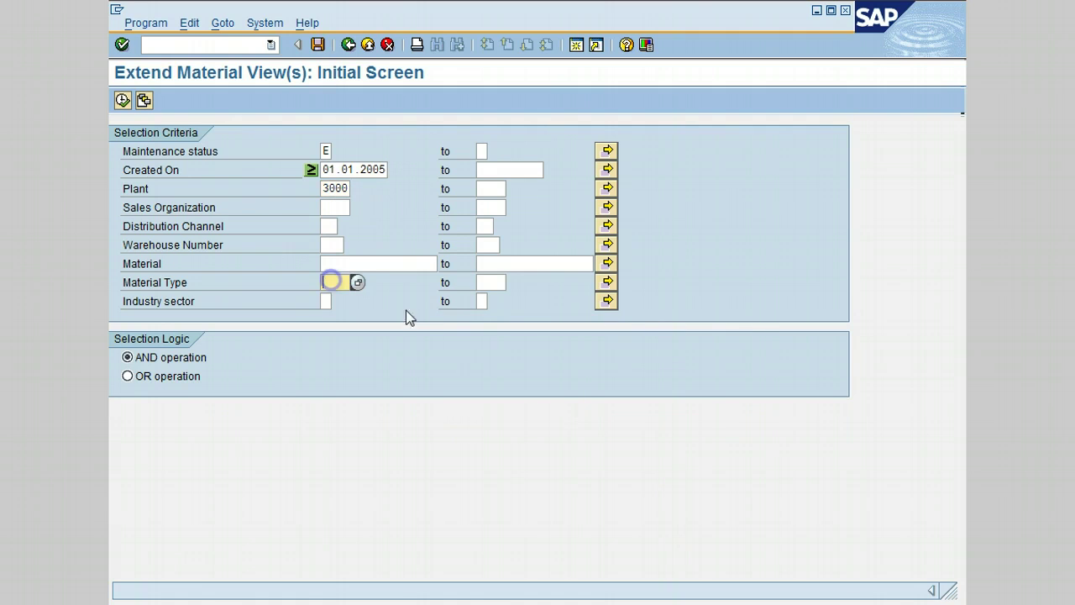
click(359, 283)
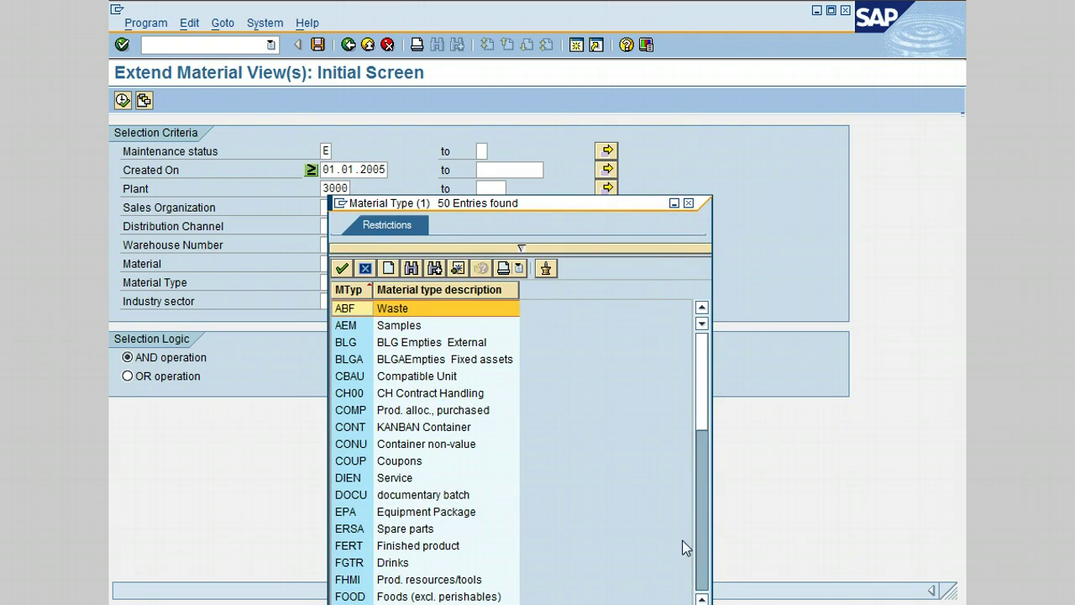
click(703, 532)
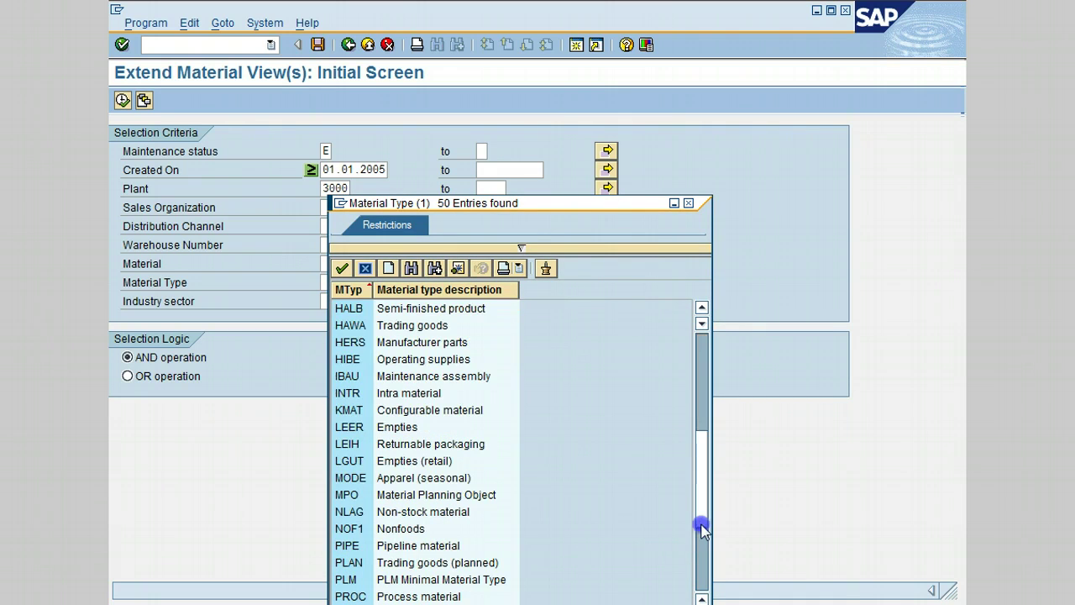
click(424, 311)
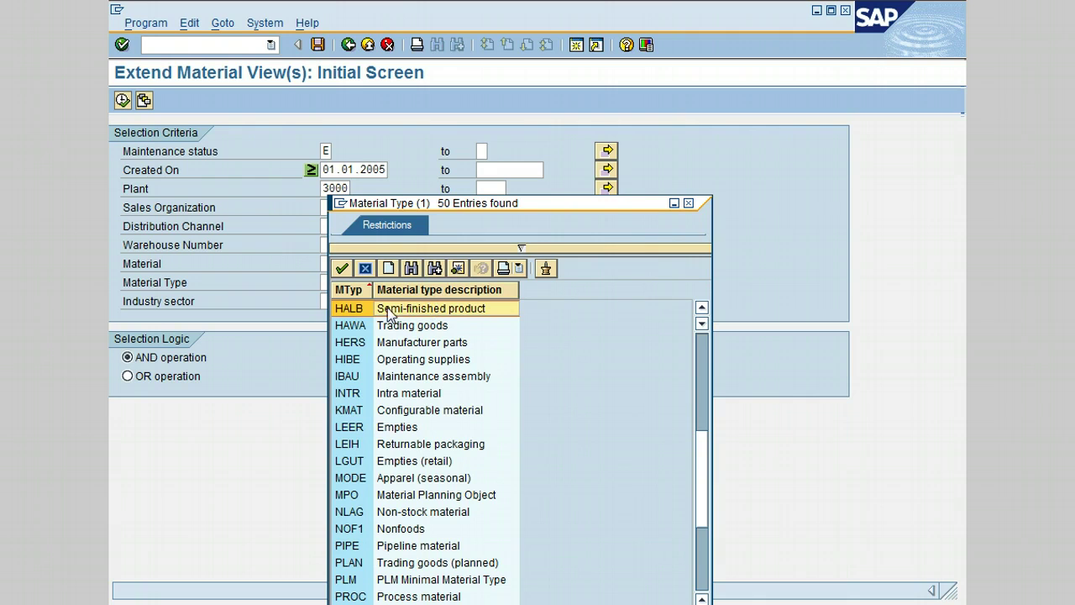
double_click(359, 309)
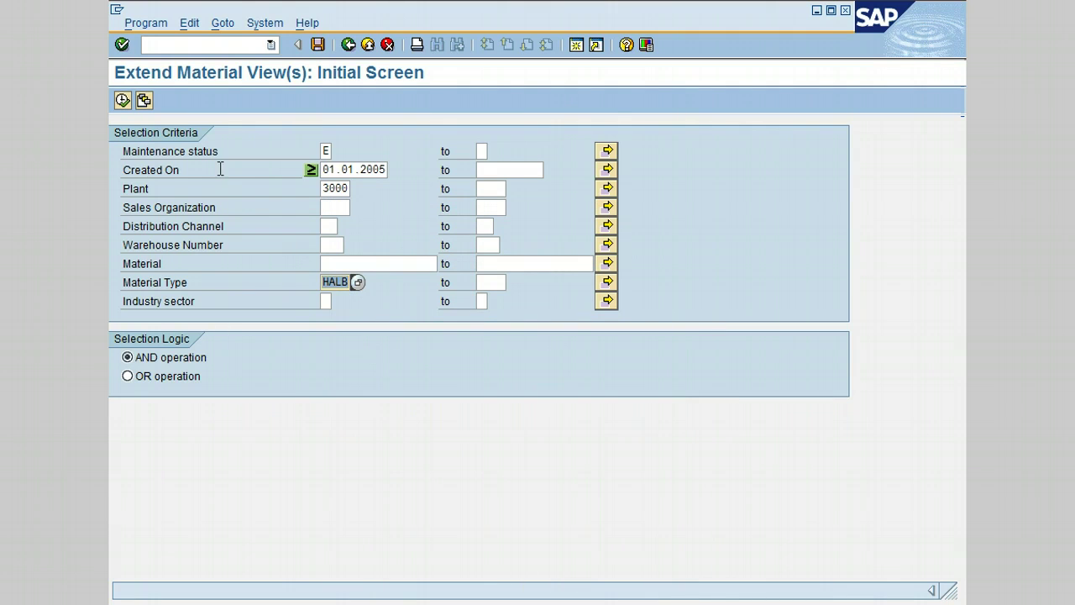
Step: Execute the selection and scroll through the listed plant 3000 HALB materials
click(122, 101)
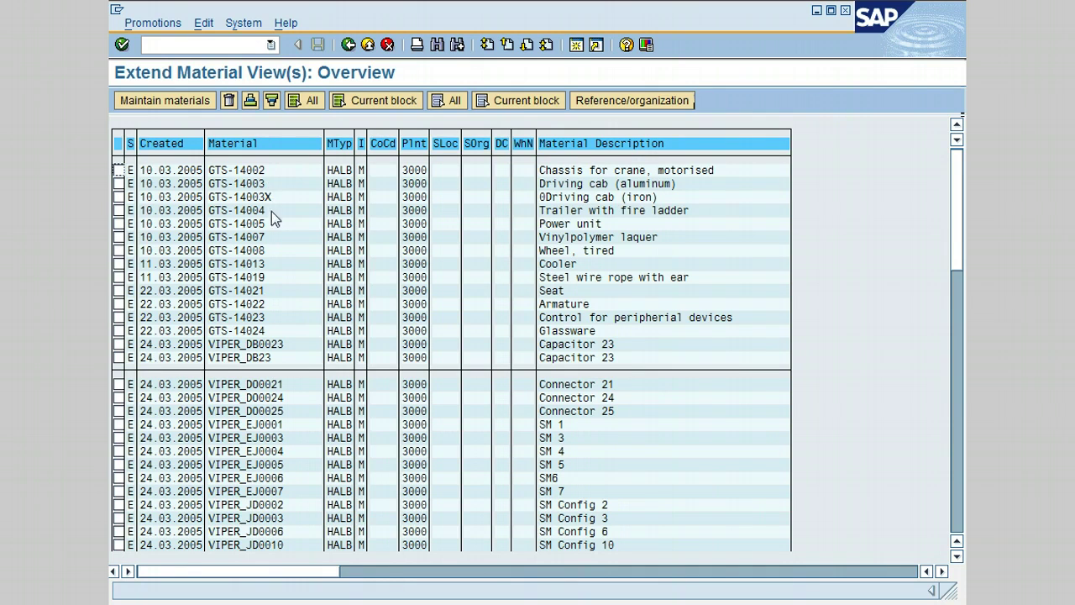
click(119, 210)
click(118, 264)
click(957, 384)
click(954, 184)
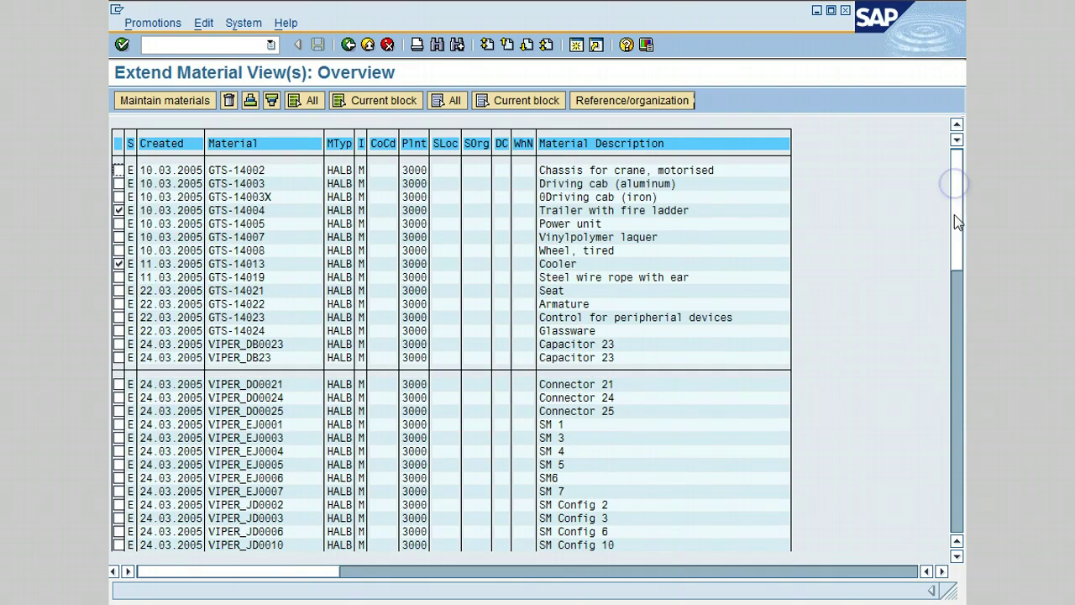
click(955, 365)
click(957, 498)
drag(957, 501, 956, 201)
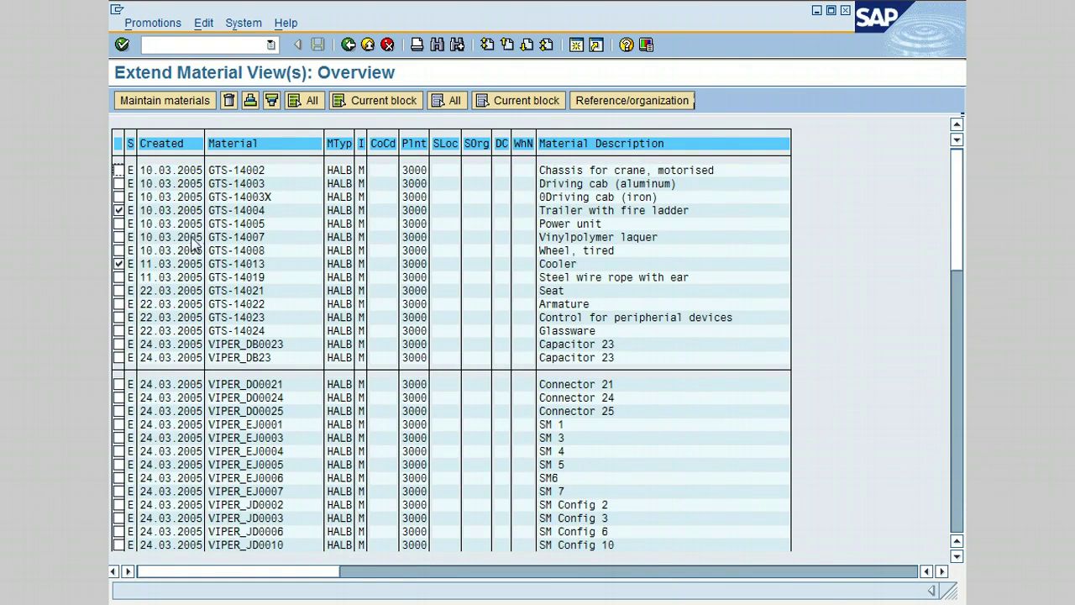
Step: Clear the GTS-14004 and GTS-14013 ticks and mark GTS-14005 and GTS-14019 instead
click(118, 210)
click(119, 264)
click(119, 223)
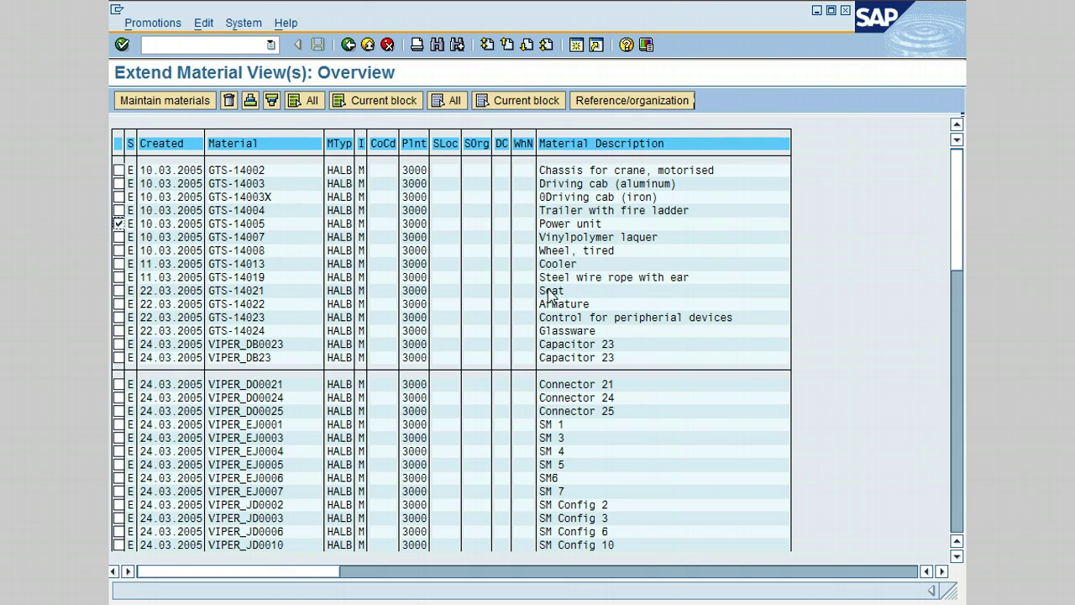
click(118, 278)
Step: Maintain GTS-14005, accept the Purchasing view defaults for plant 3000, and save
click(154, 103)
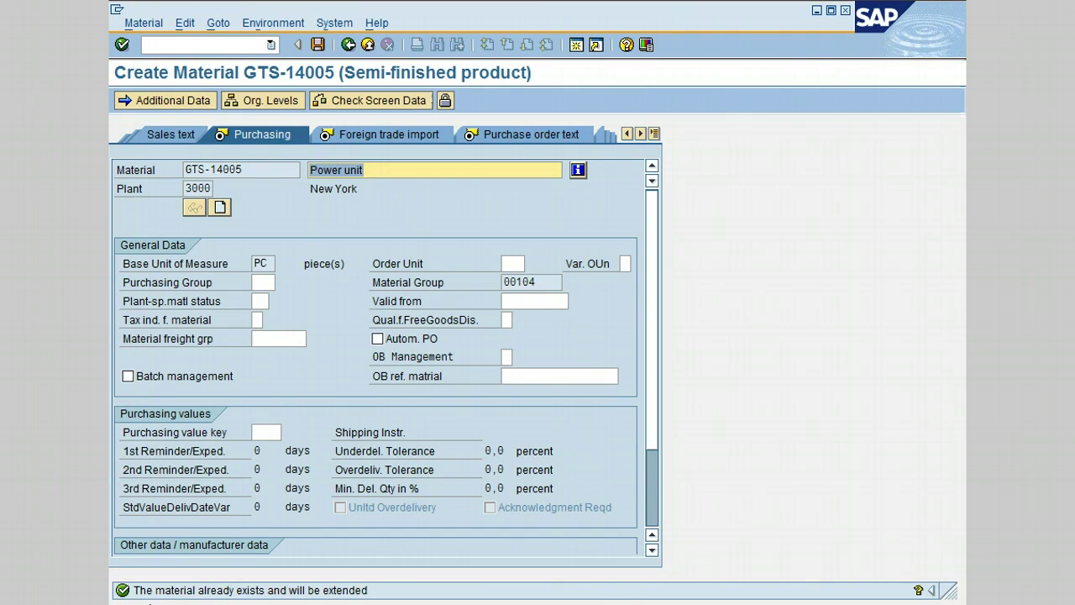
key(Return)
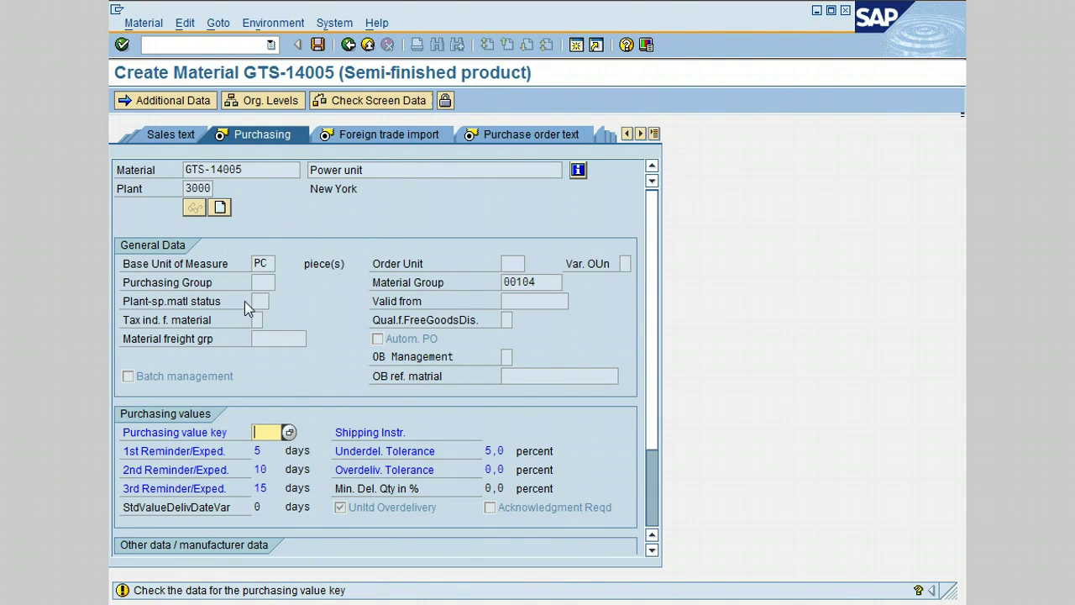
click(319, 46)
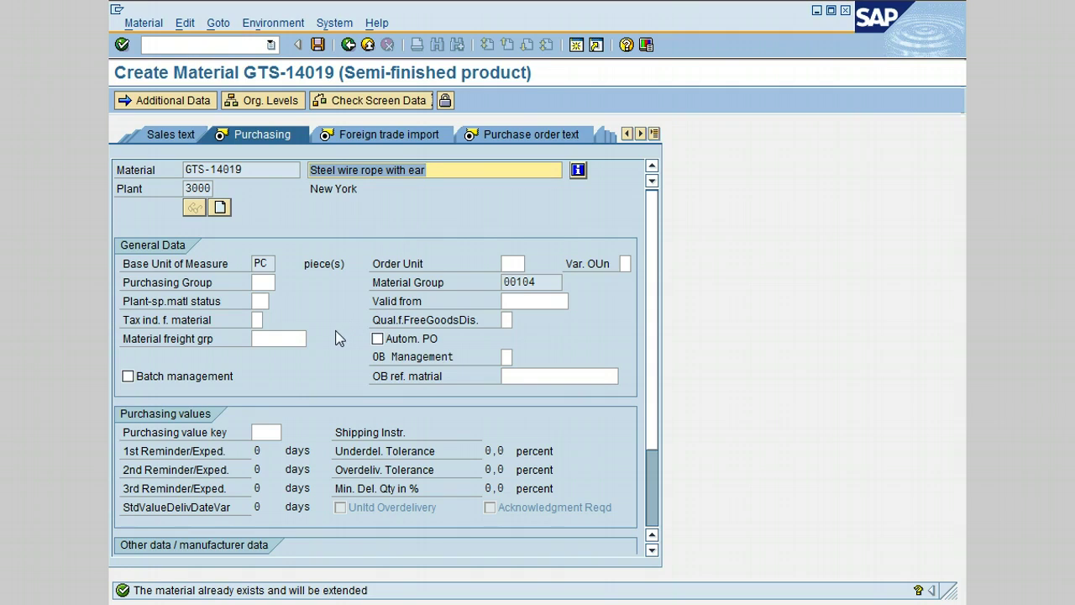
click(330, 382)
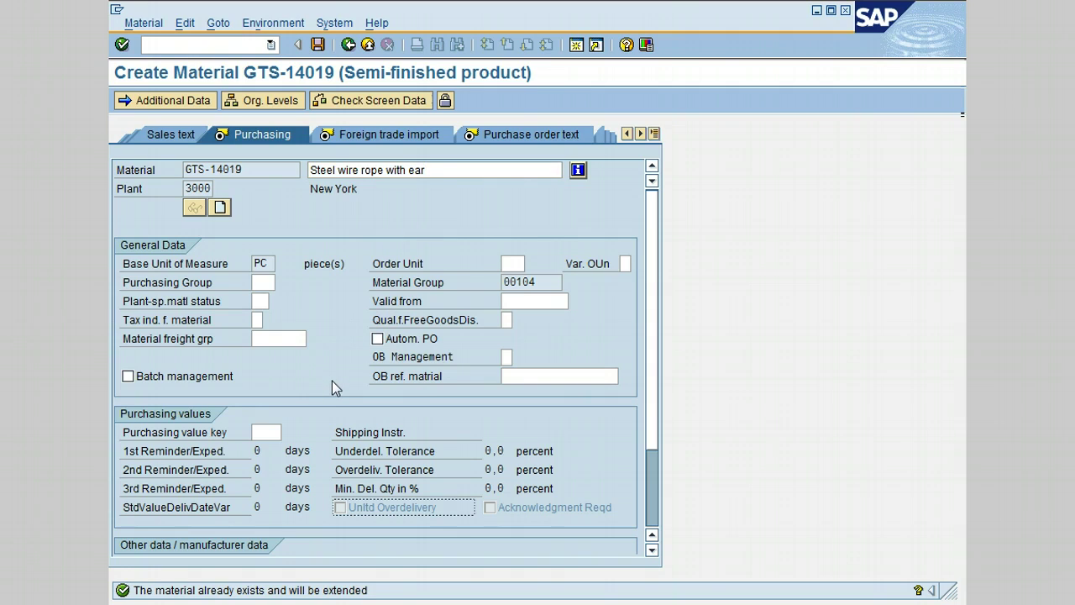